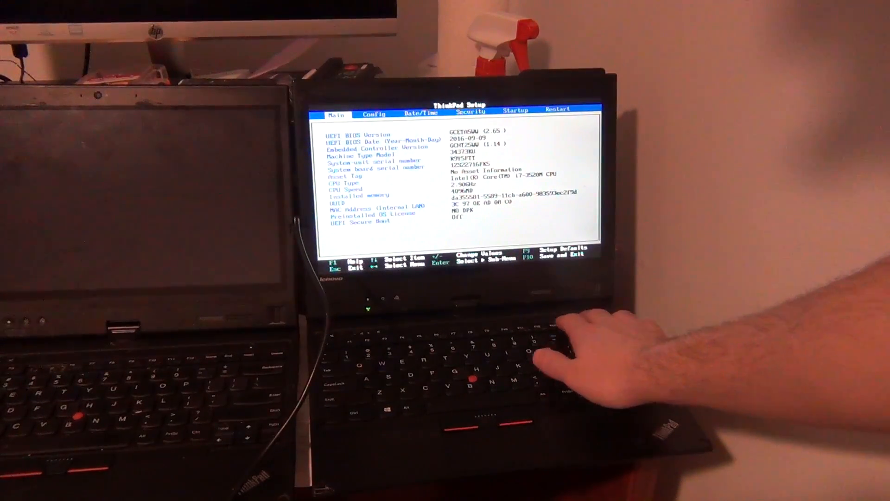
- Browse through the Date/Time, Security and Main tabs, ending on the Restart tab's exit options
{"action": "key", "text": "Right"}
{"action": "key", "text": "Right"}
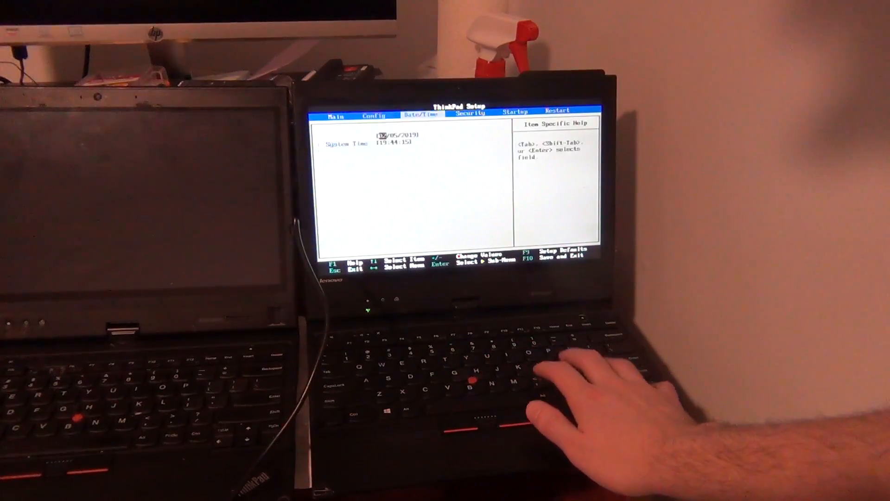
{"action": "key", "text": "Right"}
{"action": "key", "text": "Right"}
{"action": "key", "text": "Left"}
{"action": "key", "text": "Left"}
{"action": "key", "text": "Left"}
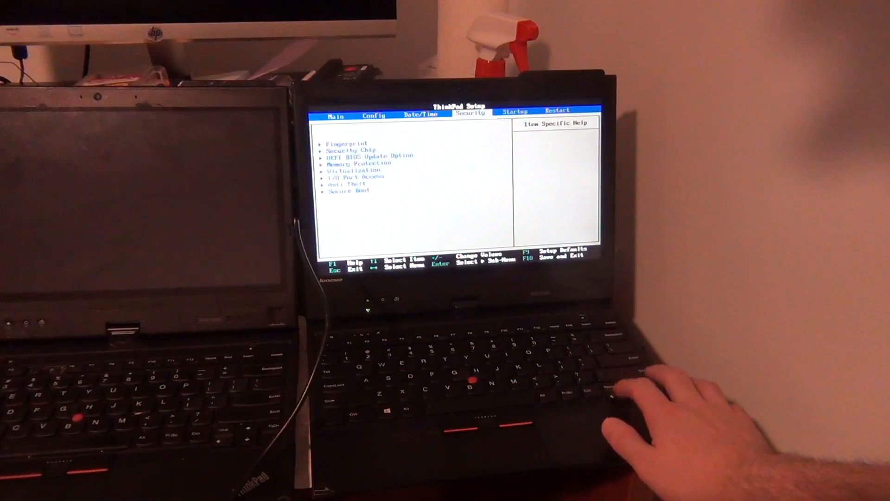
{"action": "key", "text": "Right"}
{"action": "key", "text": "Right"}
{"action": "key", "text": "Right"}
{"action": "key", "text": "Right"}
{"action": "key", "text": "Right"}
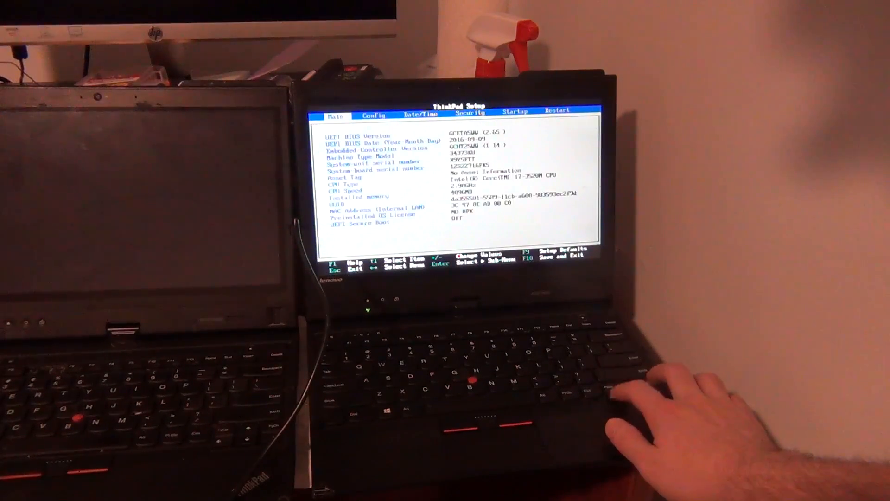
{"action": "key", "text": "Left"}
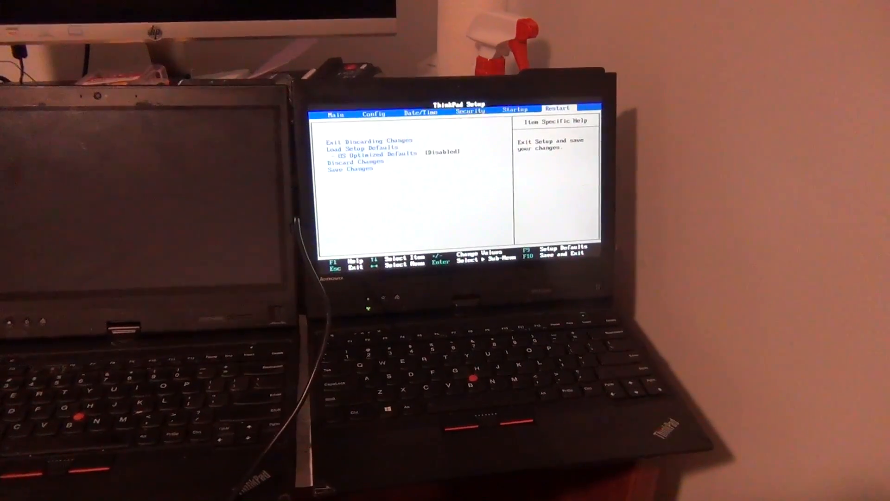
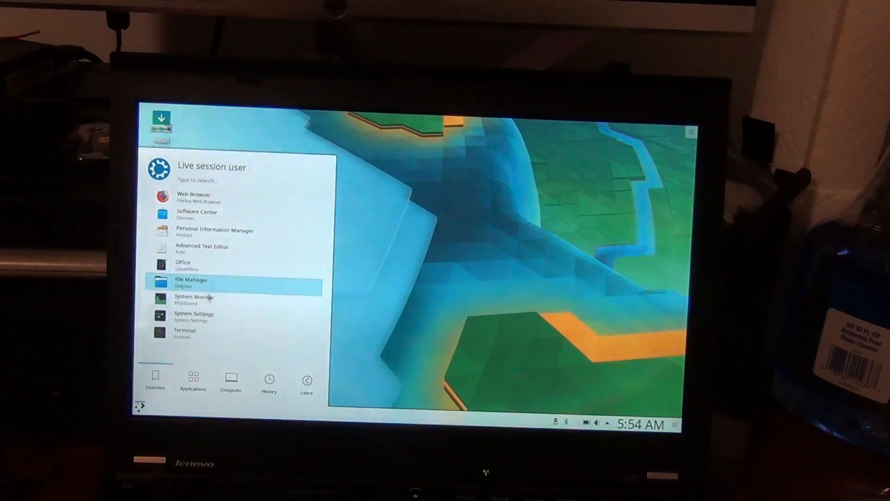
- Launch ImageMagick from the Graphics category, move and resize its window, then close it
{"action": "left_click", "coordinate": [193, 380]}
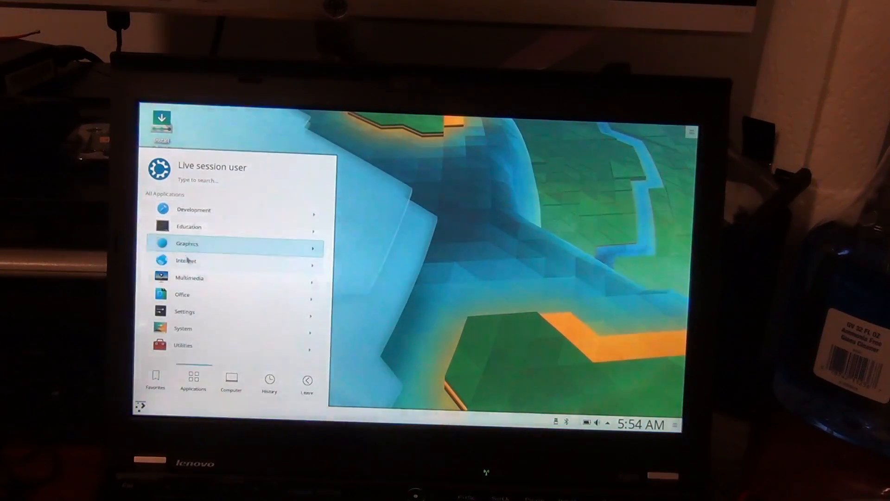
{"action": "left_click", "coordinate": [260, 247]}
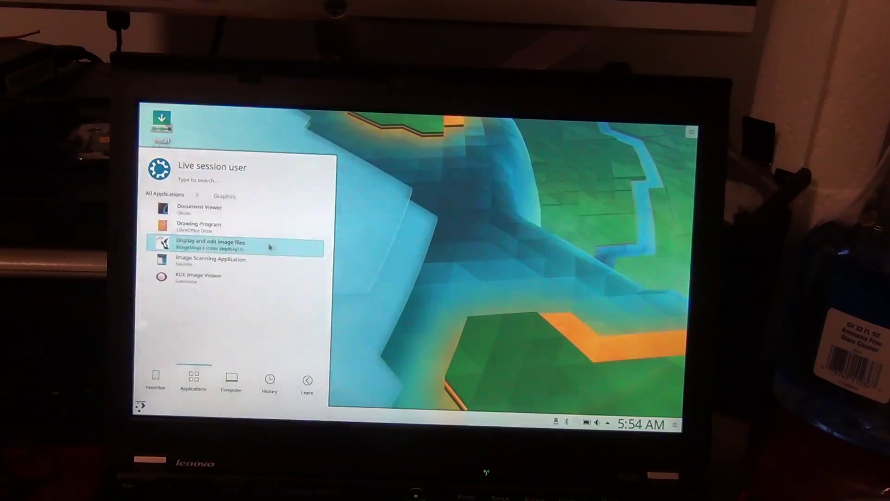
{"action": "left_click", "coordinate": [245, 248]}
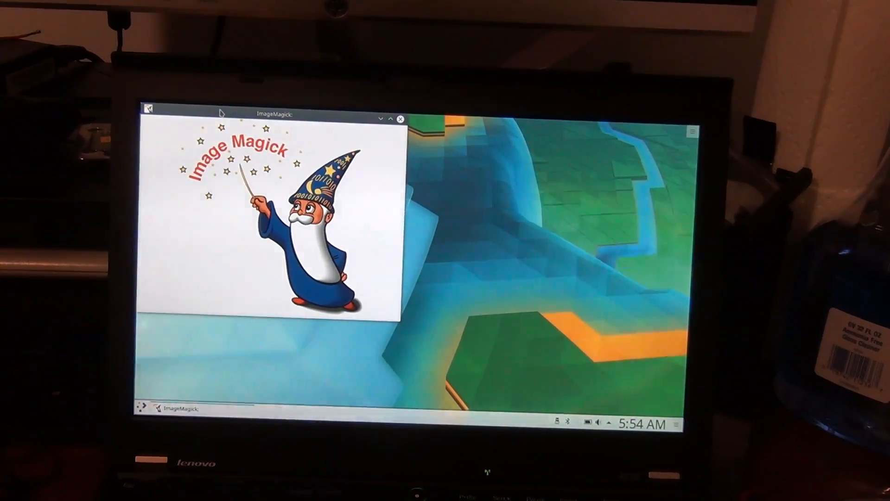
{"action": "left_click_drag", "start_coordinate": [220, 113], "coordinate": [328, 104]}
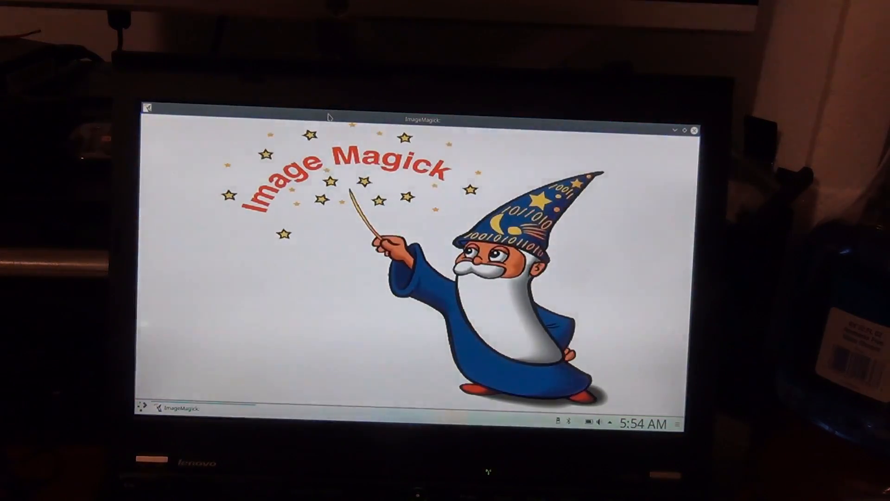
{"action": "double_click", "coordinate": [328, 117]}
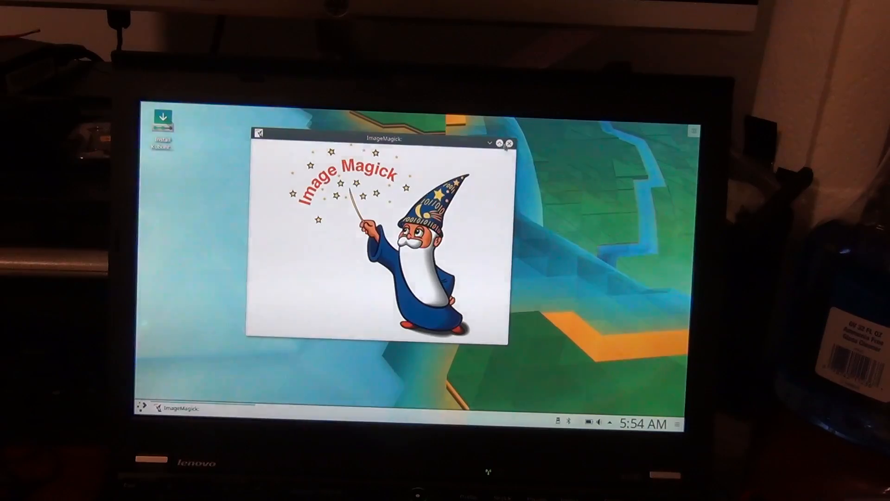
{"action": "left_click", "coordinate": [509, 144]}
- Reopen the launcher and browse Applications, Computer places and History, ending on Computer
{"action": "left_click", "coordinate": [142, 408]}
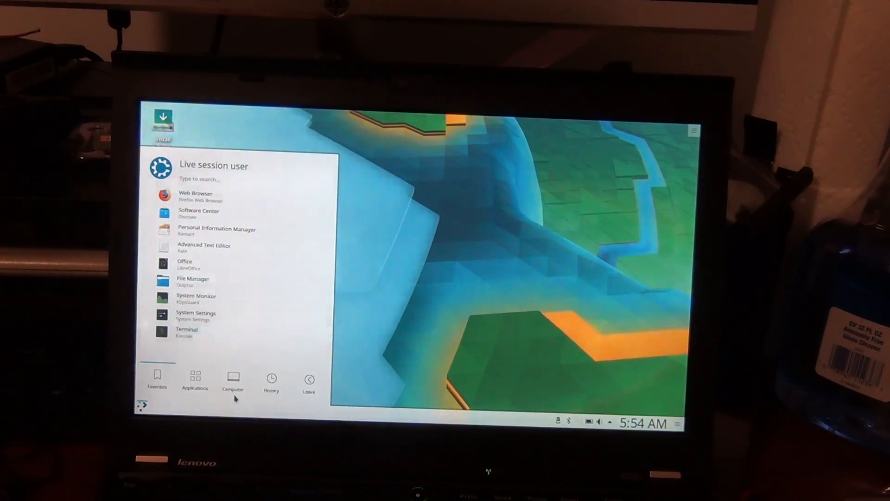
{"action": "left_click", "coordinate": [196, 379]}
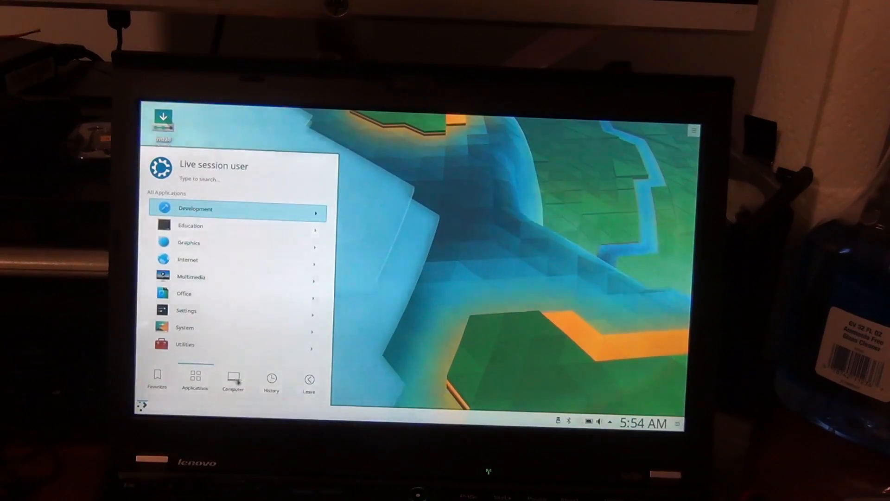
{"action": "left_click", "coordinate": [236, 380]}
{"action": "left_click", "coordinate": [269, 381]}
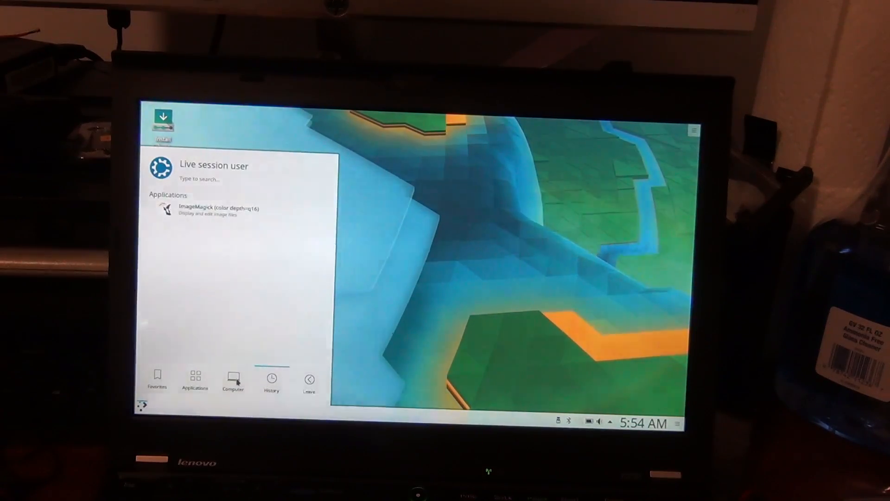
{"action": "left_click", "coordinate": [237, 381]}
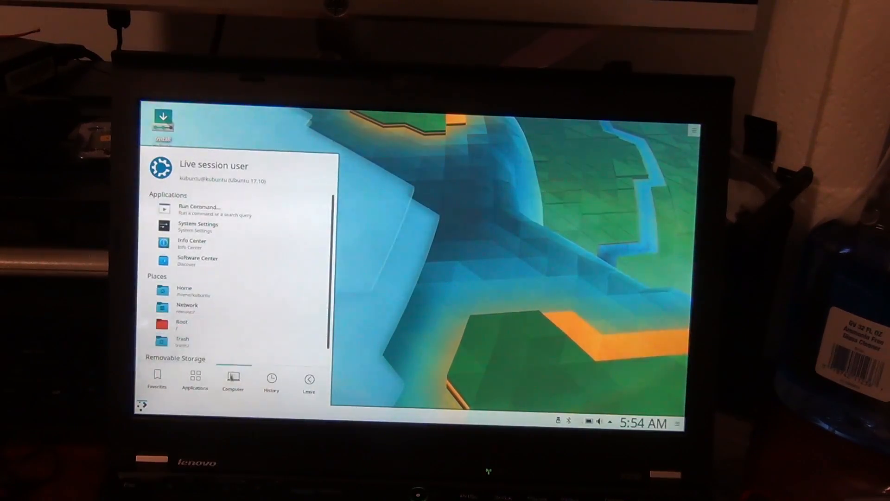
{"action": "scroll", "coordinate": [207, 253], "scroll_direction": "down", "scroll_amount": 1}
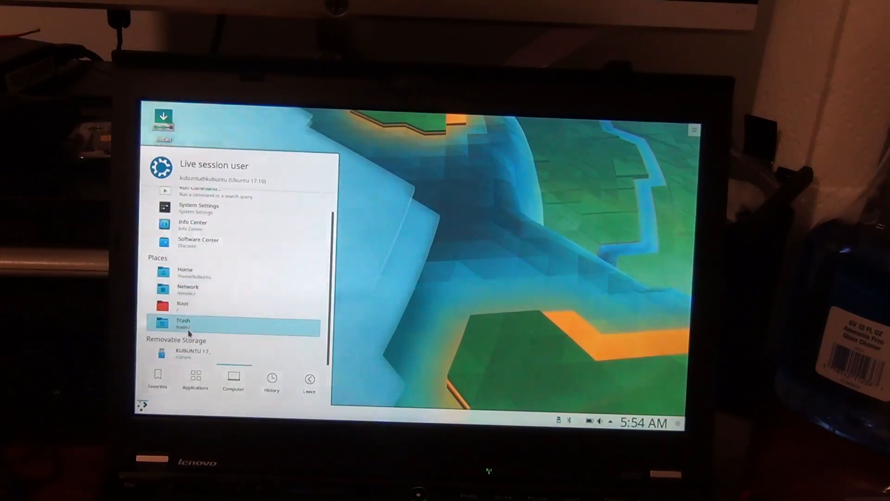
- Open Home in Dolphin, view the empty Downloads folder, then close Dolphin
{"action": "left_click", "coordinate": [188, 273]}
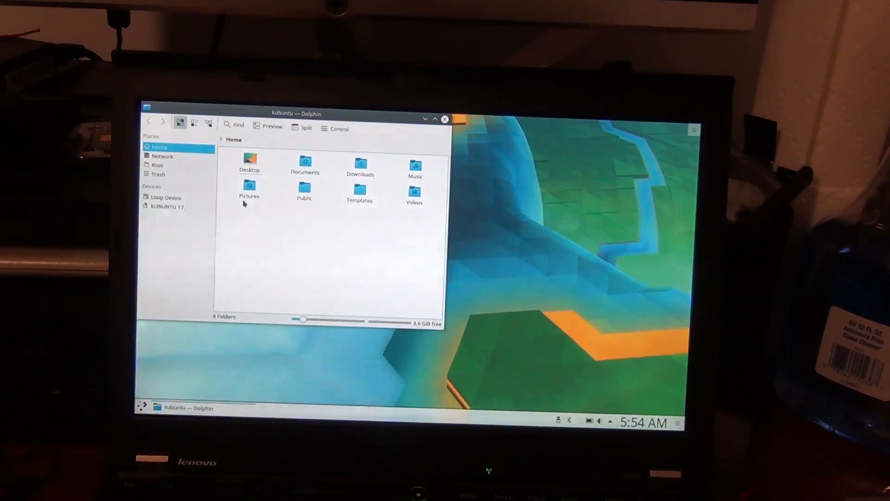
{"action": "double_click", "coordinate": [361, 168]}
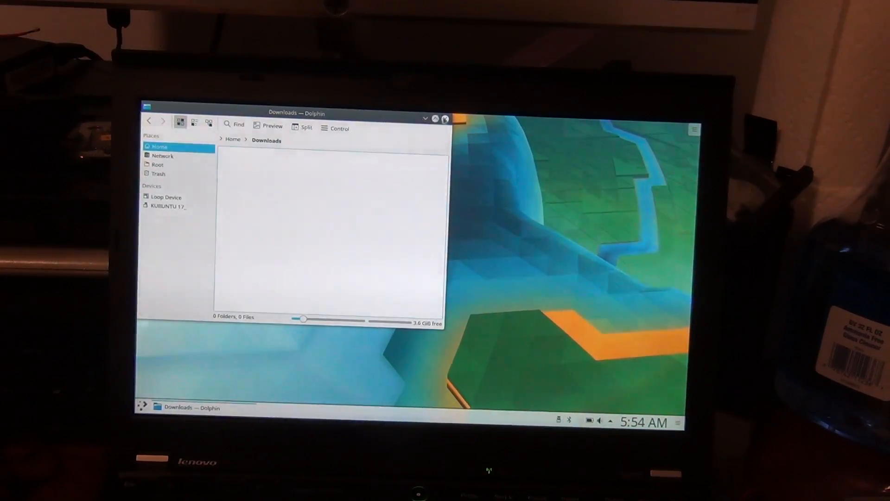
{"action": "left_click", "coordinate": [445, 119]}
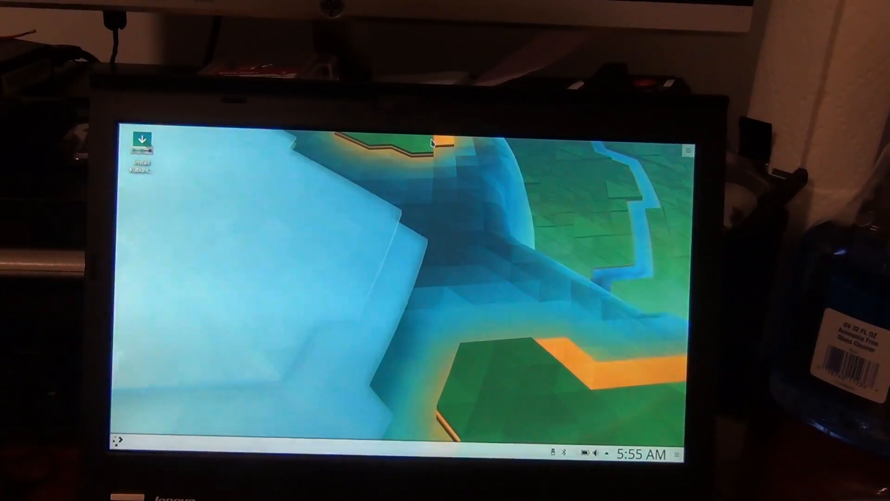
{"action": "key", "text": "super"}
{"action": "key", "text": "super"}
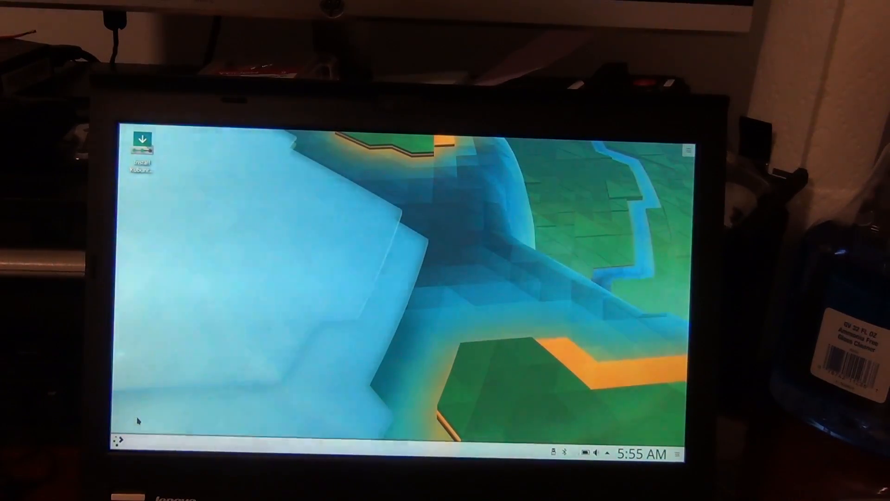